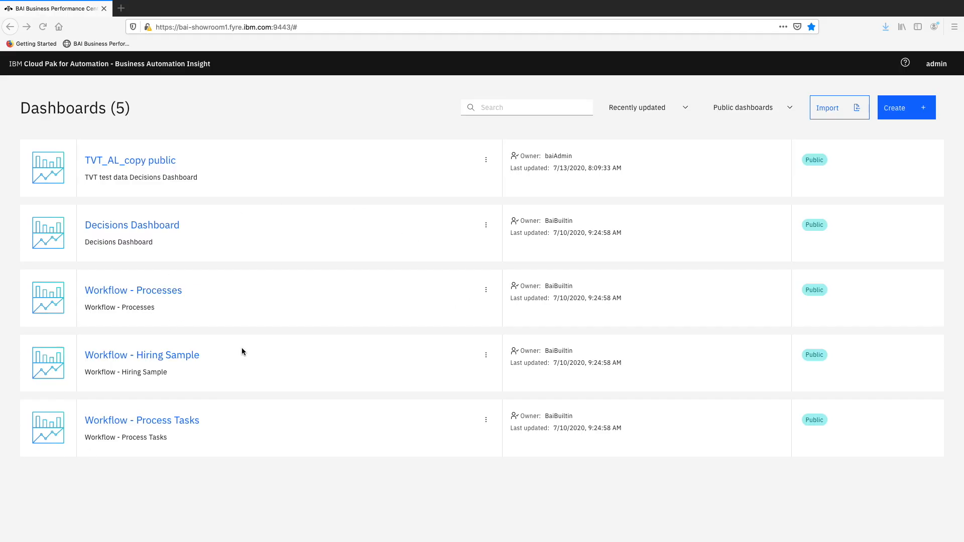
# - Look through the charts of the Workflow - Processes dashboard and return to the dashboard list
pyautogui.click(144, 294)
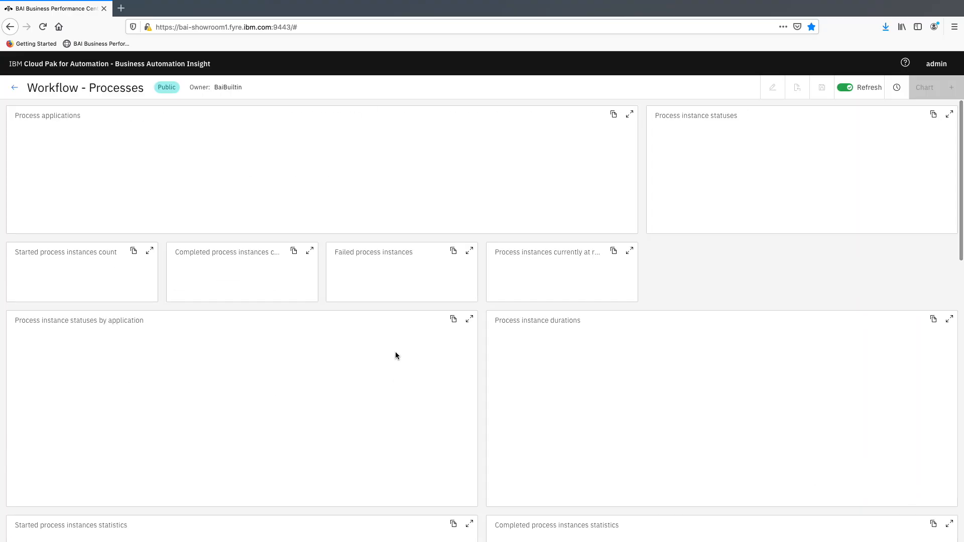
pyautogui.scroll(-10, 369, 329)
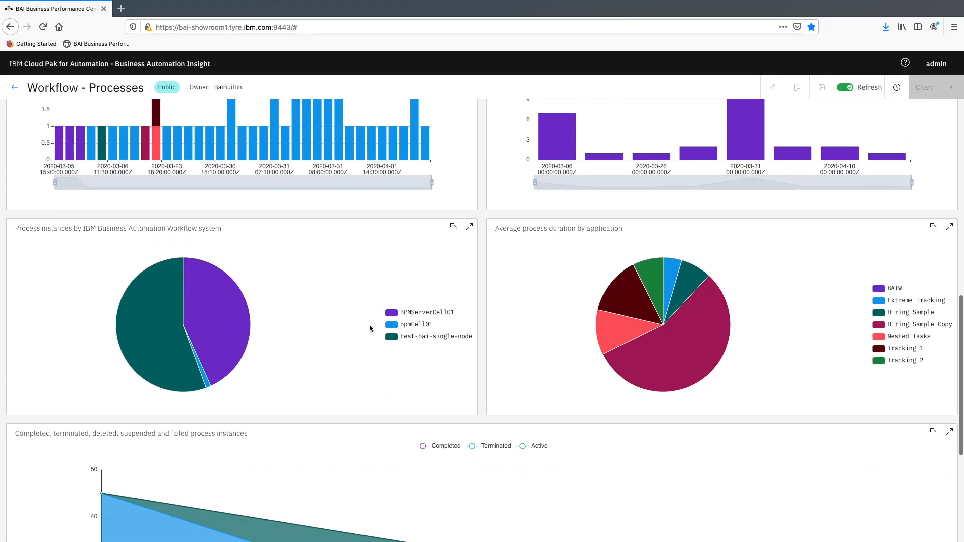
pyautogui.scroll(-5, 369, 324)
pyautogui.scroll(20, 369, 325)
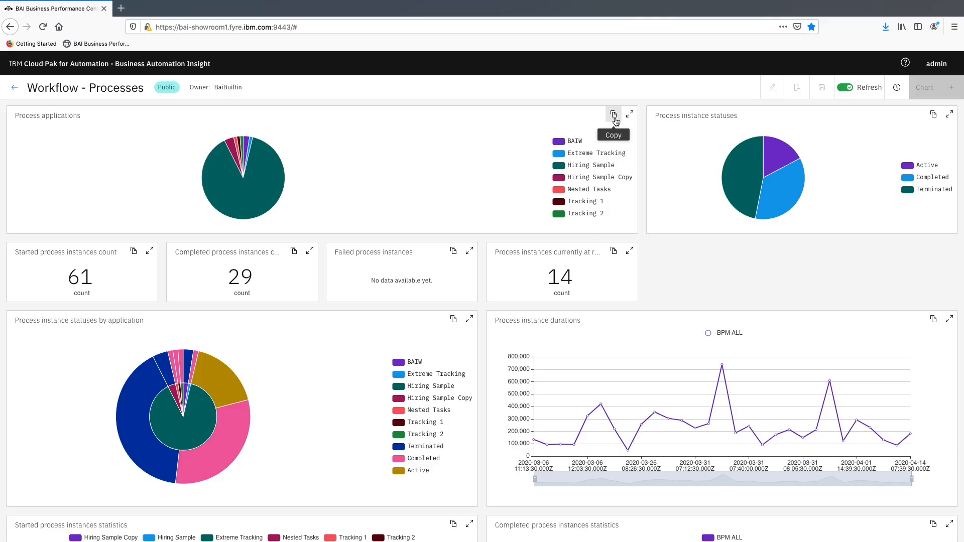
pyautogui.click(11, 91)
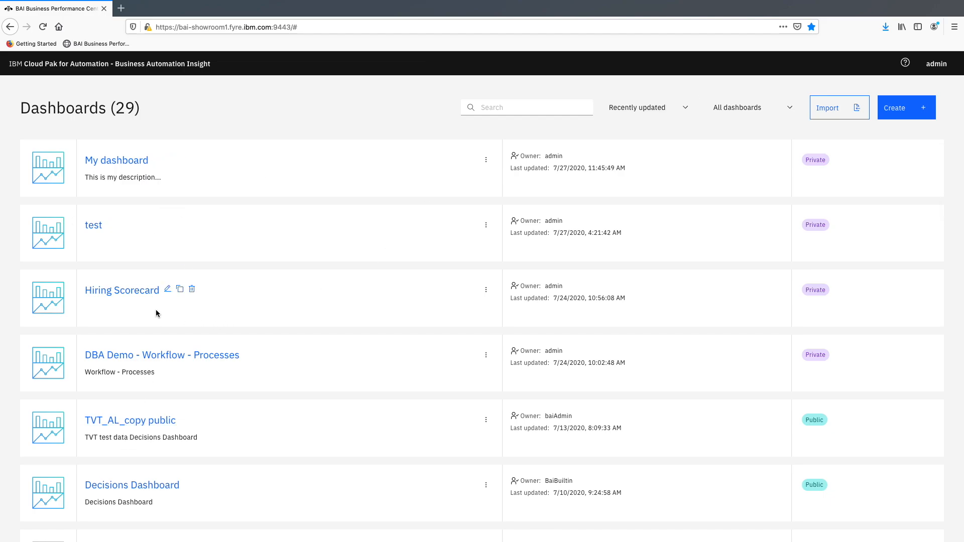
# - Open the Hiring Scorecard dashboard and look over its charts
pyautogui.click(131, 294)
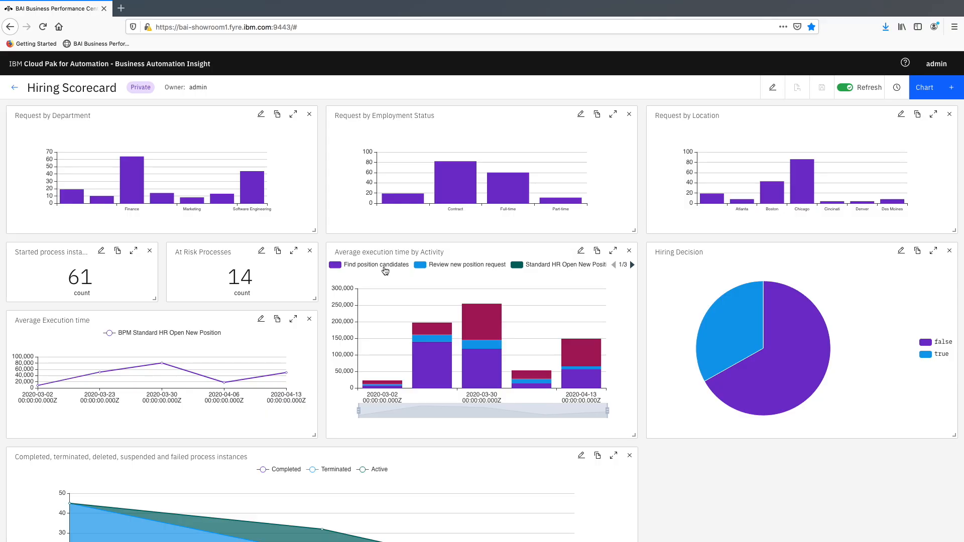
pyautogui.moveTo(385, 329)
pyautogui.scroll(-1, 126, 146)
pyautogui.scroll(1, 175, 152)
# - View enlarged versions of the Request by Department and Average execution time by Activity charts, closing each one after inspection
pyautogui.click(293, 113)
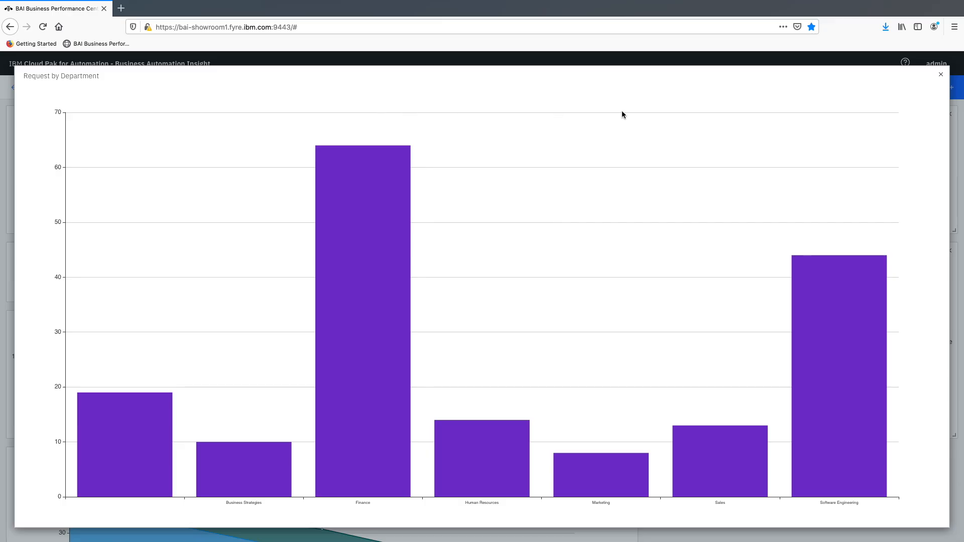
pyautogui.click(941, 75)
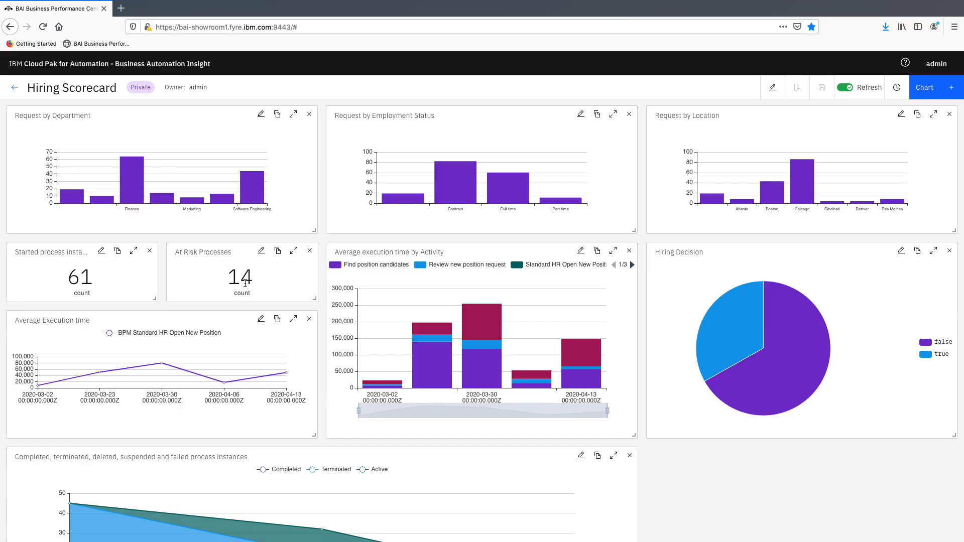
pyautogui.scroll(-1, 245, 283)
pyautogui.moveTo(382, 285)
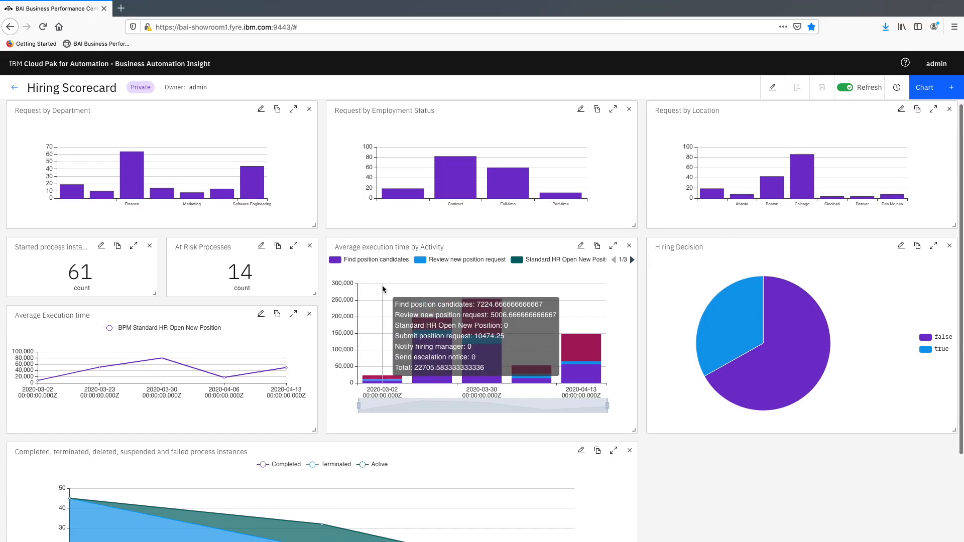
pyautogui.scroll(-1, 506, 357)
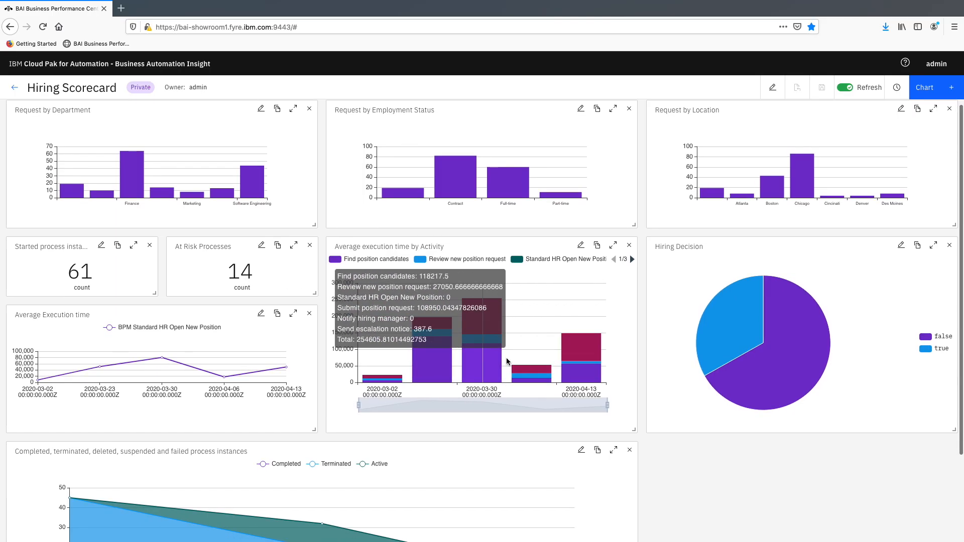
pyautogui.scroll(-1, 470, 272)
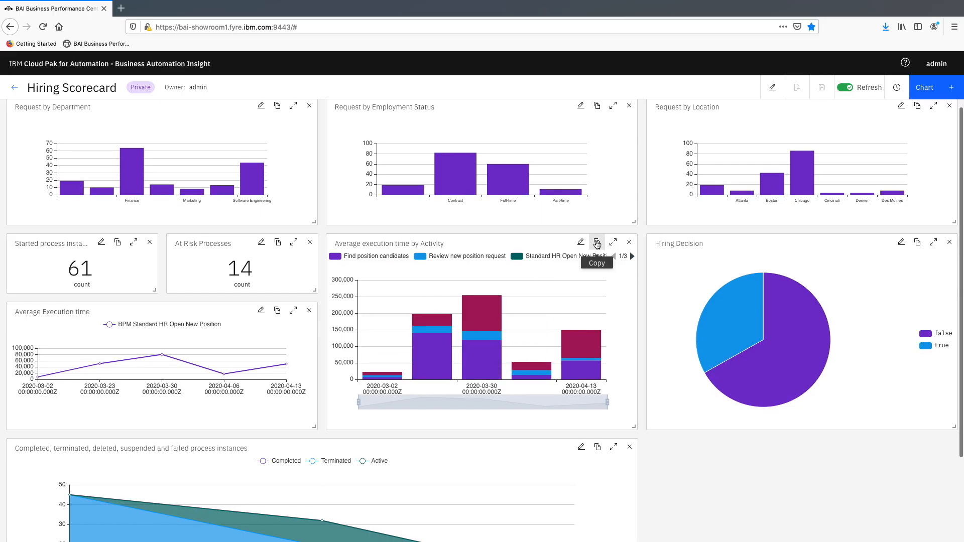
pyautogui.click(612, 242)
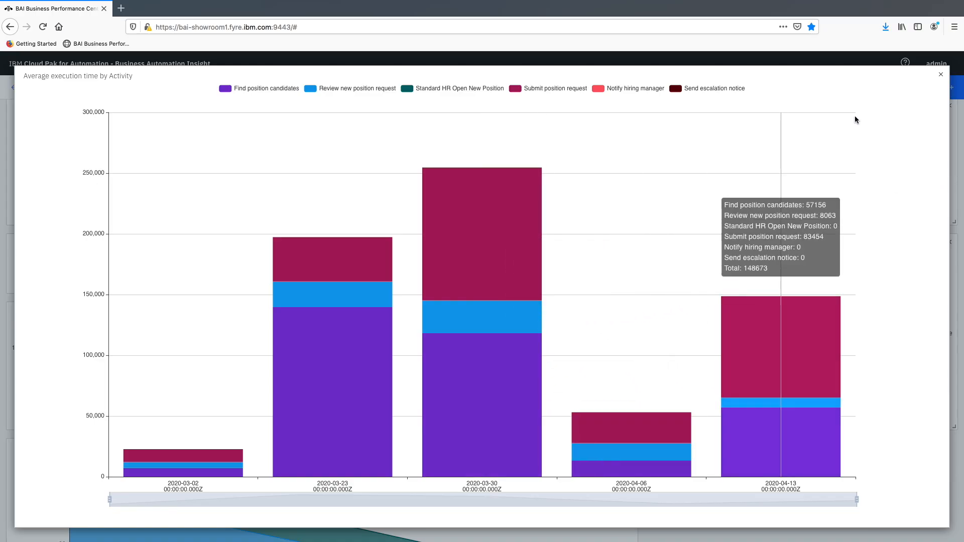
pyautogui.click(940, 75)
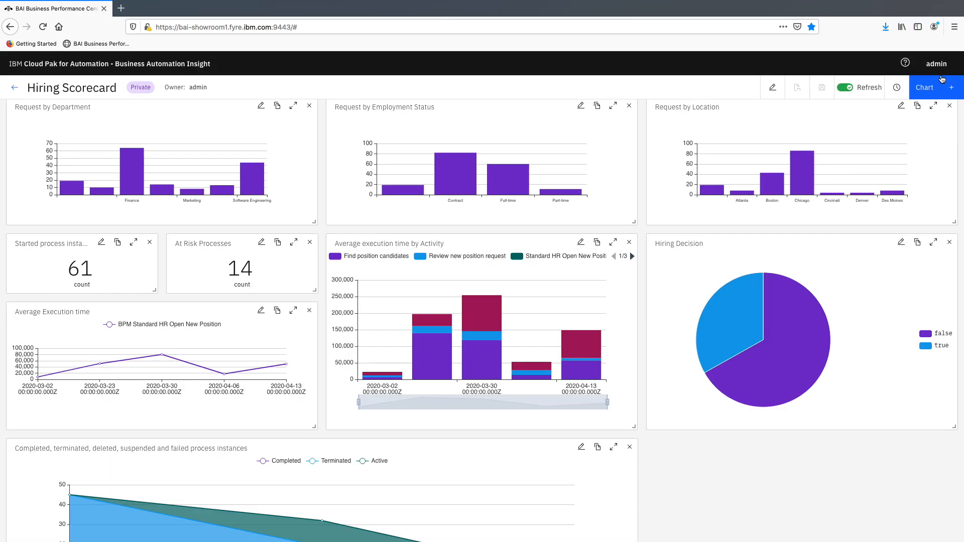
# - Inspect the true share in the Hiring Decision chart and the process instance status chart below it
pyautogui.scroll(-1, 452, 351)
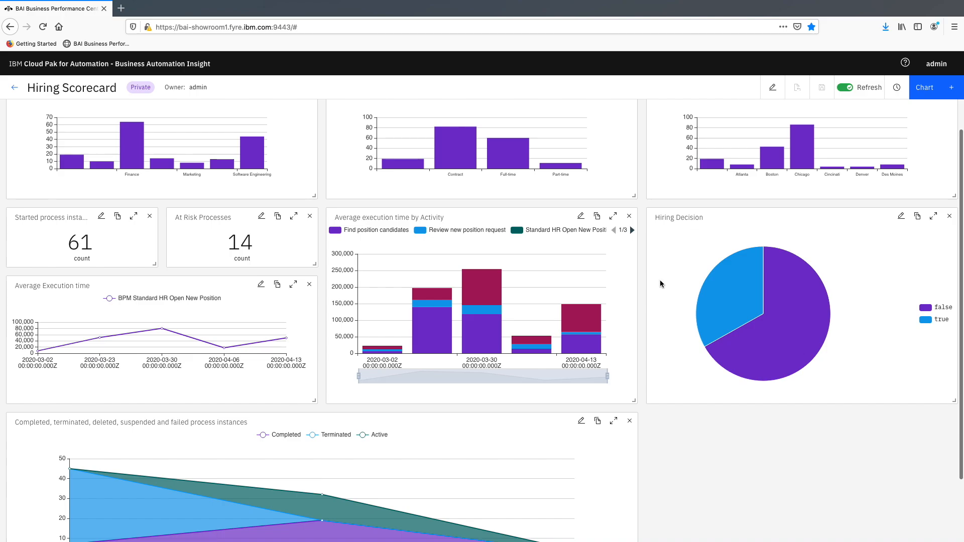
pyautogui.moveTo(724, 289)
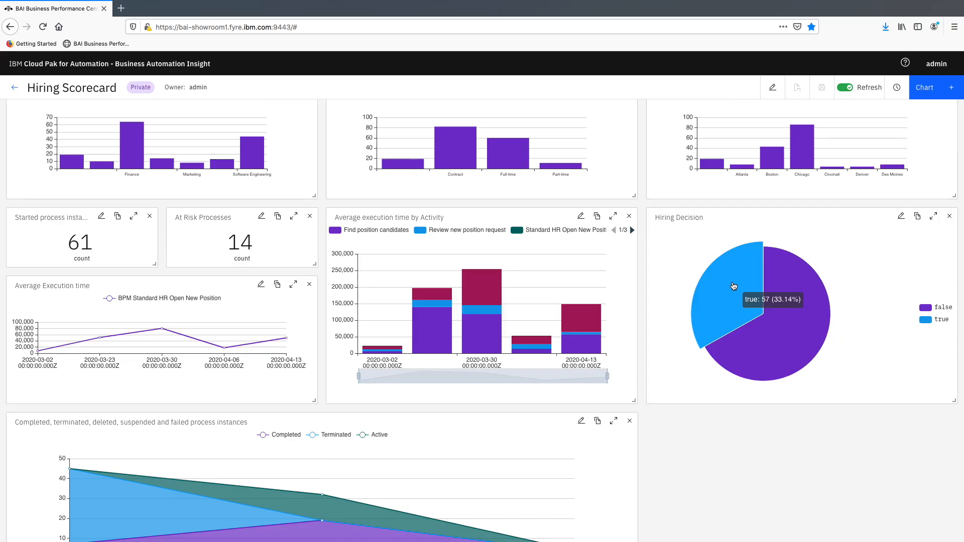
pyautogui.scroll(-3, 429, 356)
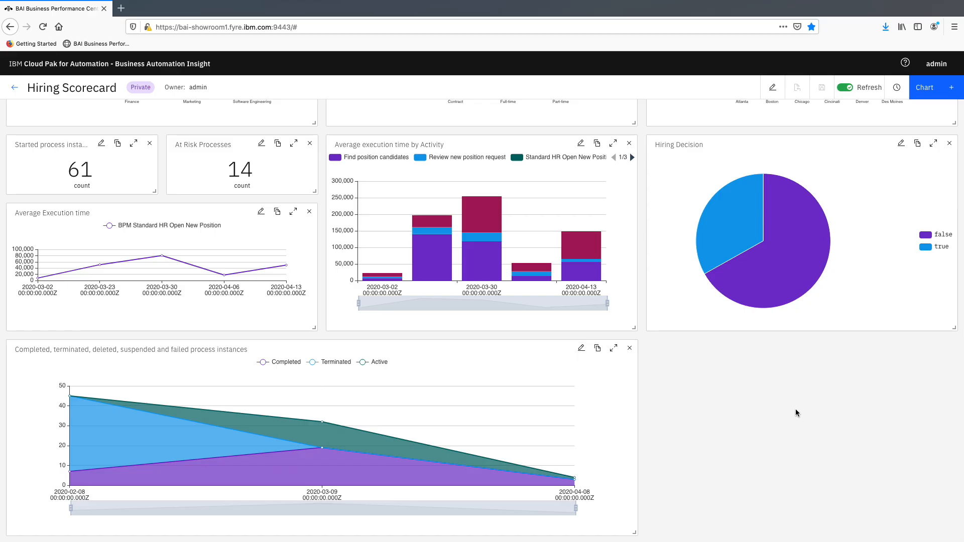
pyautogui.scroll(4, 795, 409)
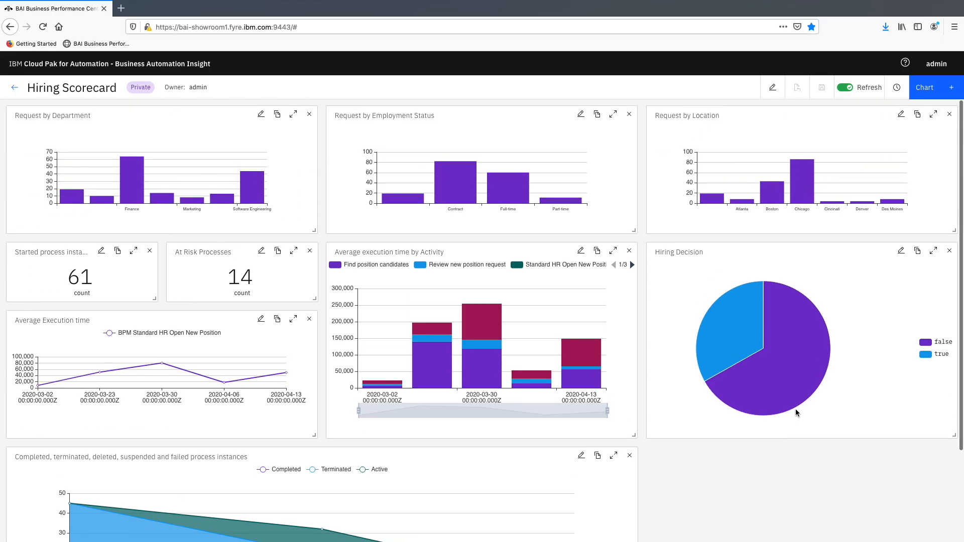
# - Create a KPI chart named "Number of Hirings per MOnth" with BPM - Standard HR Open New Position as its monitoring source
pyautogui.click(932, 89)
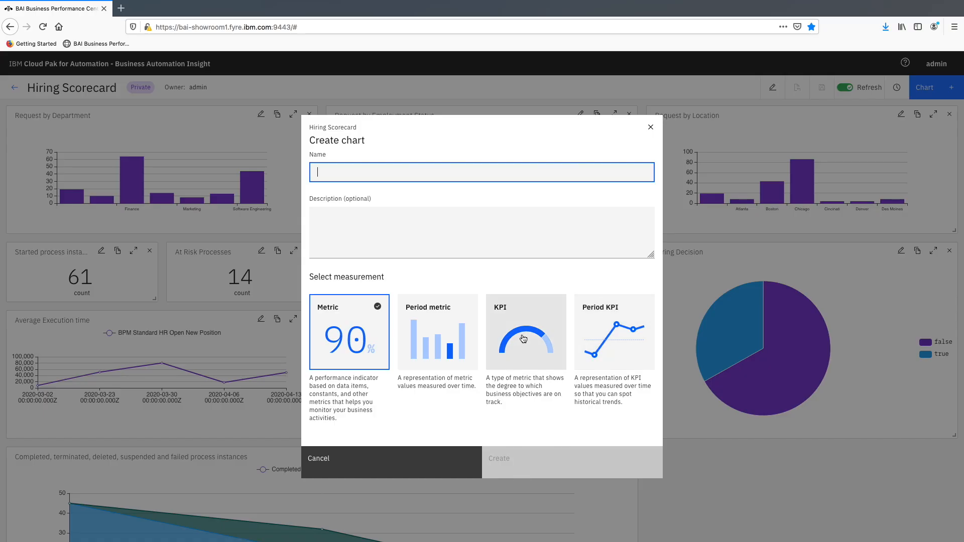
pyautogui.click(522, 340)
pyautogui.click(369, 168)
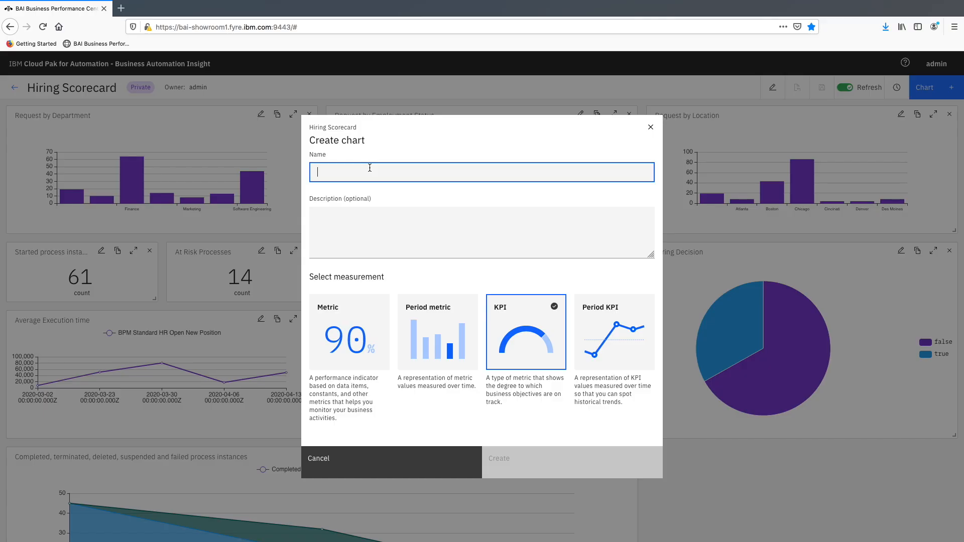
pyautogui.write('Hir')
pyautogui.press('BackSpace')
pyautogui.press('BackSpace')
pyautogui.press('BackSpace')
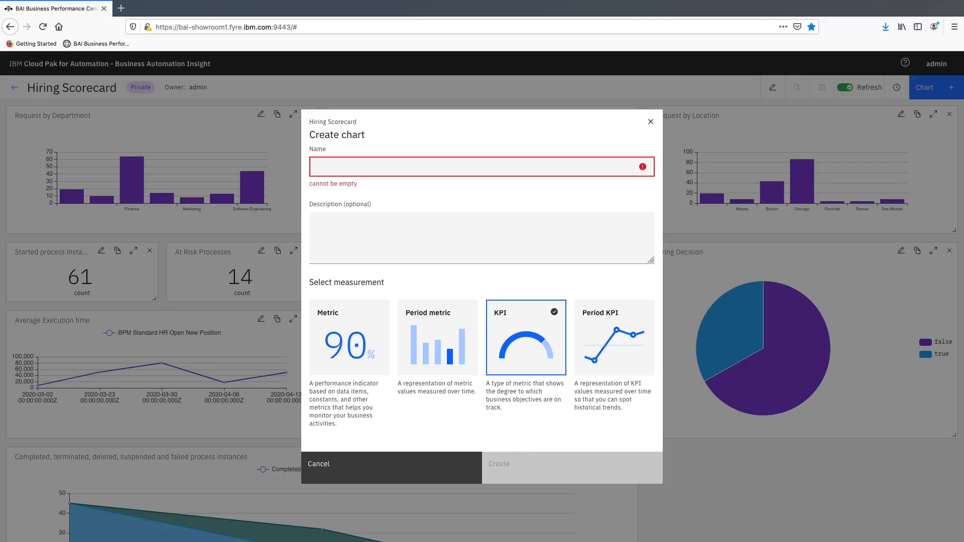
pyautogui.write('Numer of Hirings')
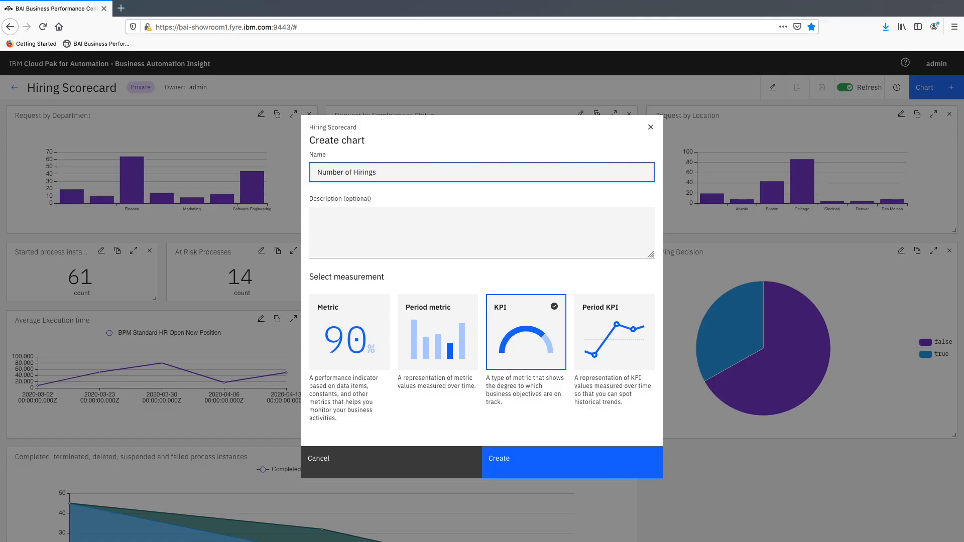
pyautogui.write('Onth')
pyautogui.click(512, 458)
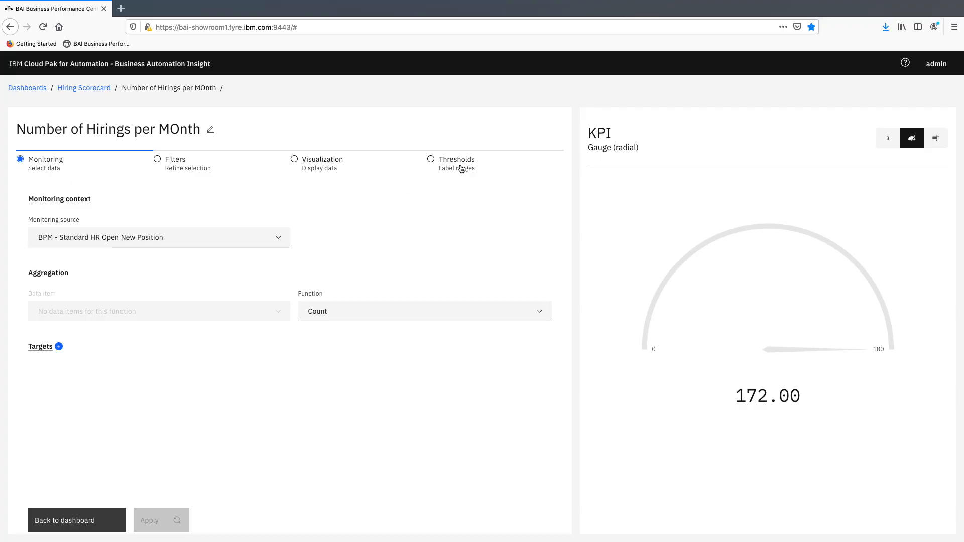
pyautogui.click(254, 237)
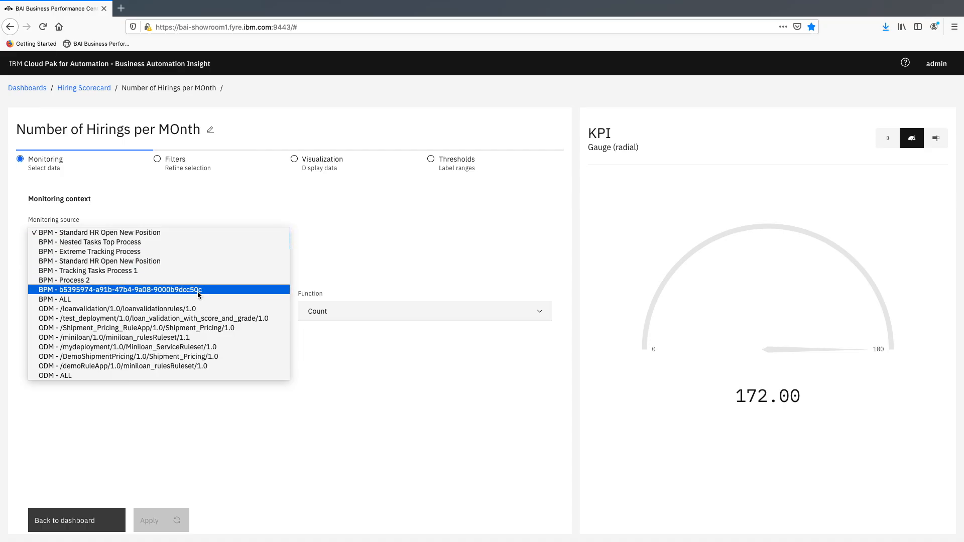
pyautogui.click(108, 234)
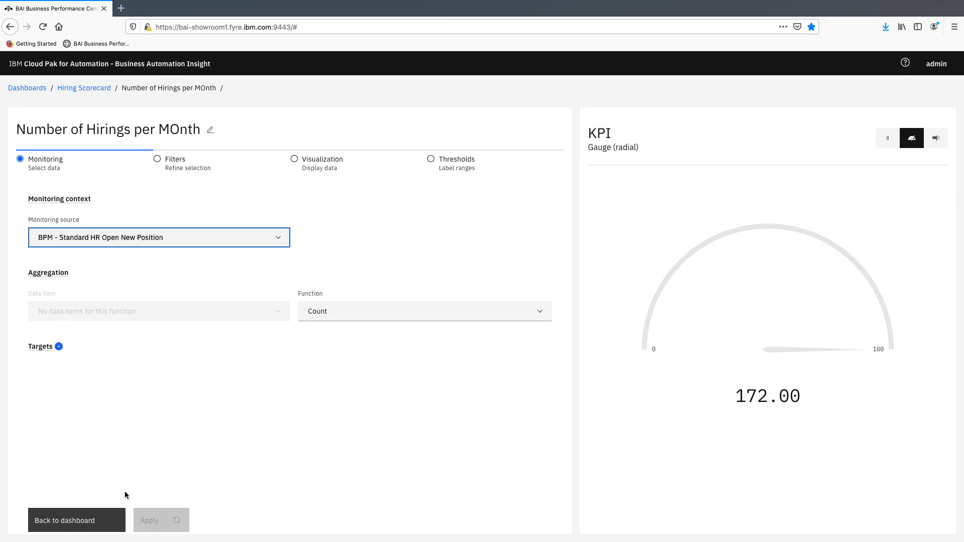
# - Add a filter to the KPI with state.keyword as its data field
pyautogui.click(179, 171)
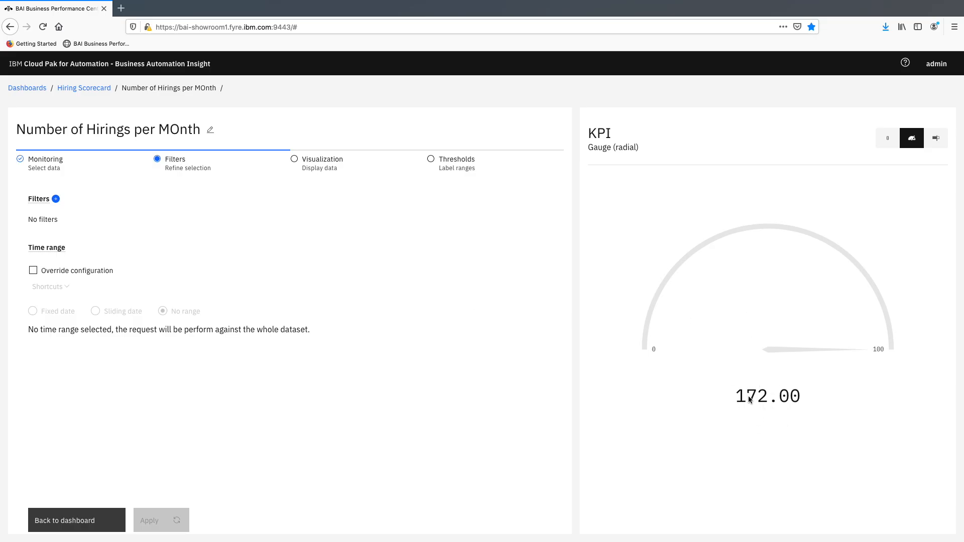
pyautogui.click(56, 200)
pyautogui.click(184, 239)
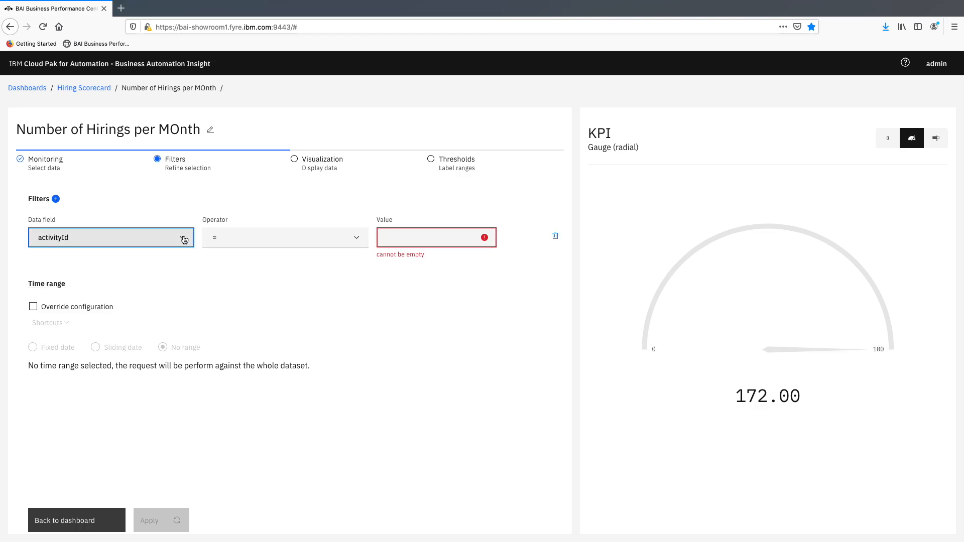
pyautogui.click(183, 239)
pyautogui.click(184, 242)
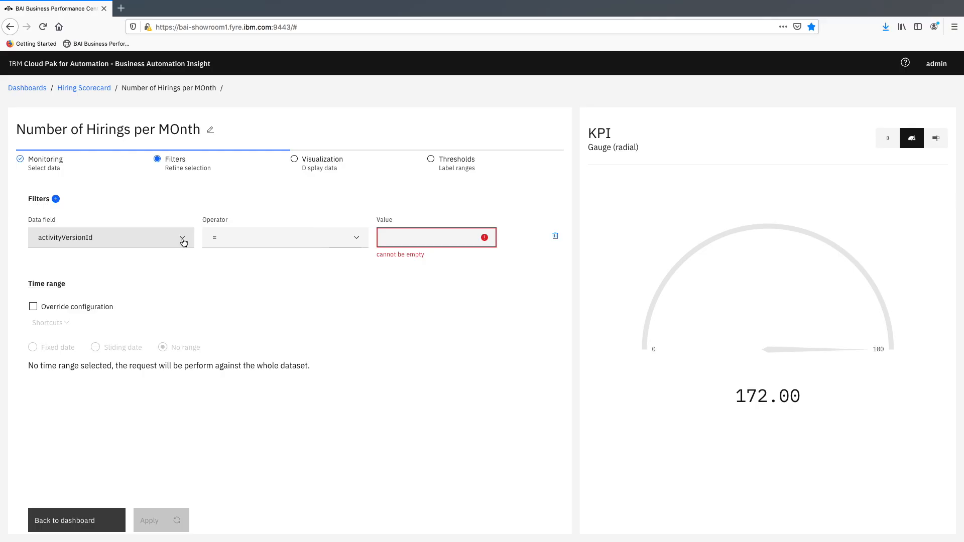
pyautogui.click(184, 242)
pyautogui.scroll(-5, 164, 387)
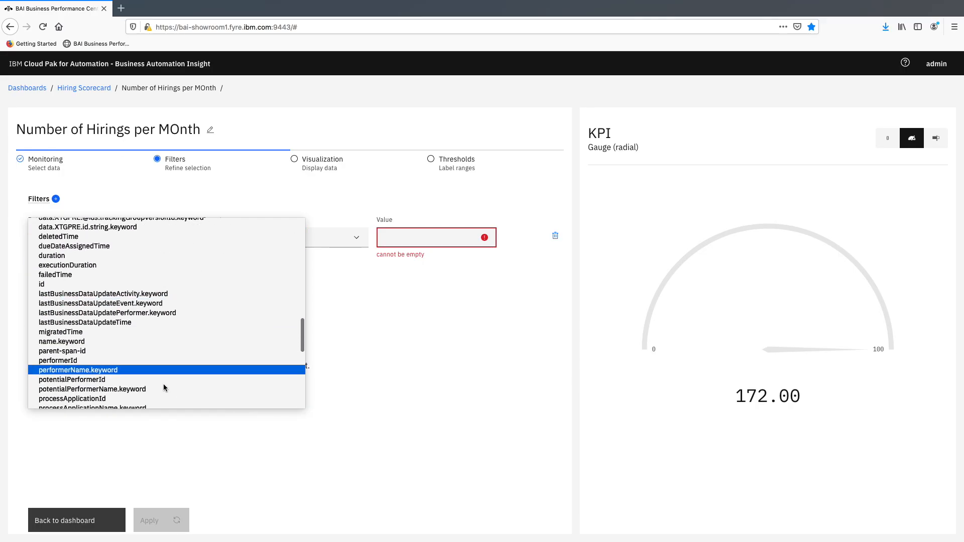
pyautogui.scroll(-5, 164, 387)
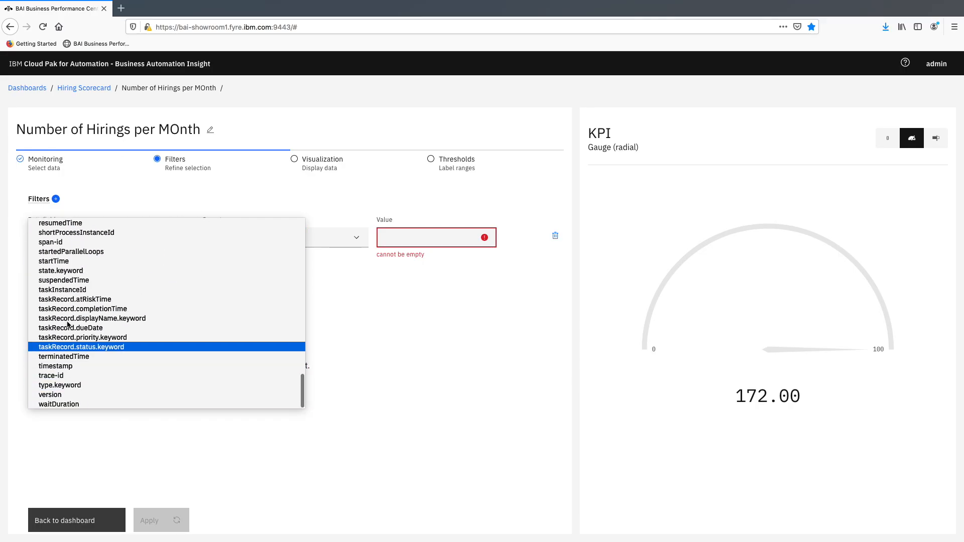
pyautogui.click(61, 271)
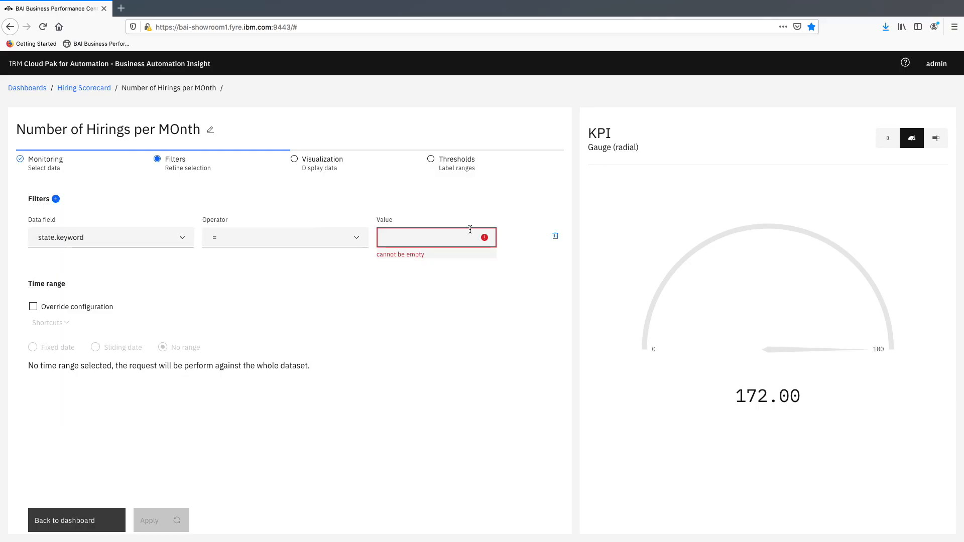
# - Set the state.keyword filter's value to Completed and apply it to the KPI
pyautogui.click(443, 238)
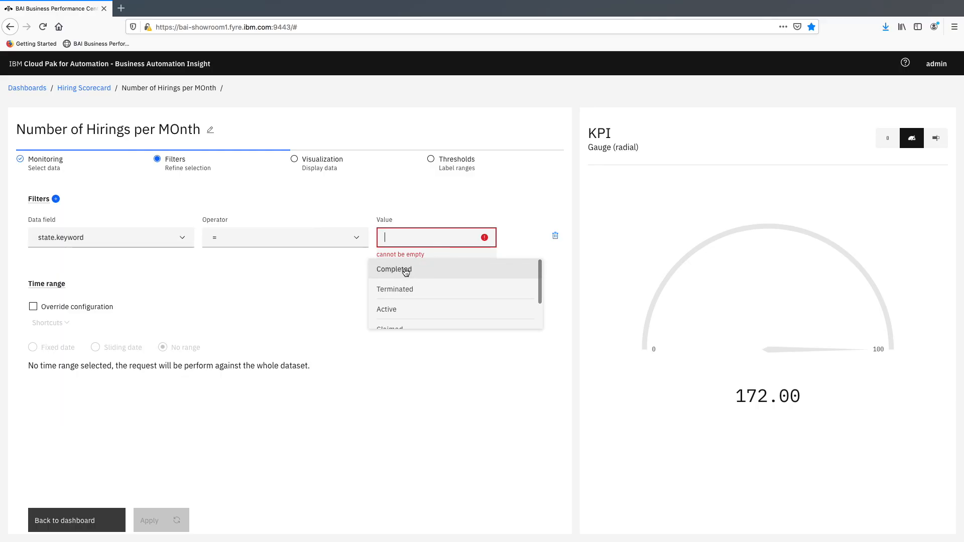
pyautogui.scroll(-2, 412, 288)
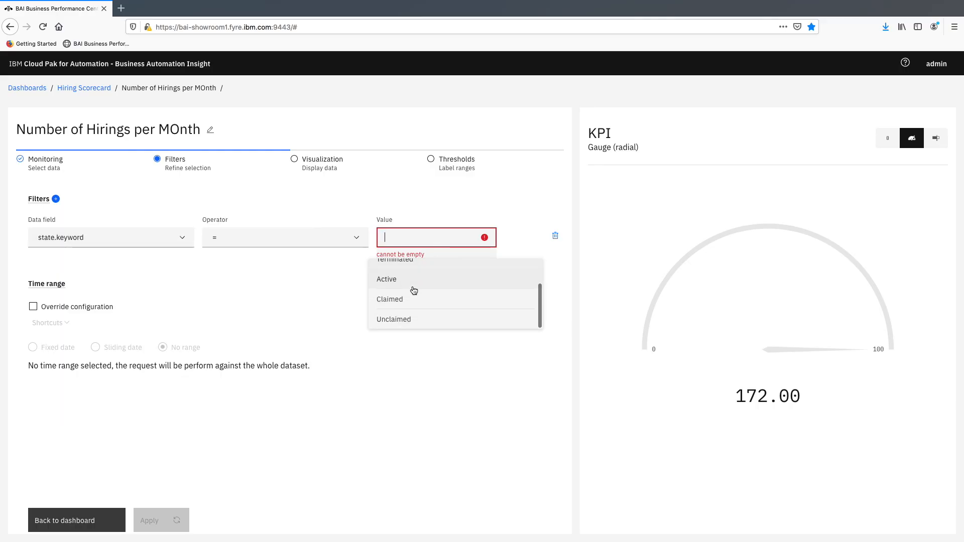
pyautogui.scroll(2, 414, 288)
pyautogui.rightClick(394, 274)
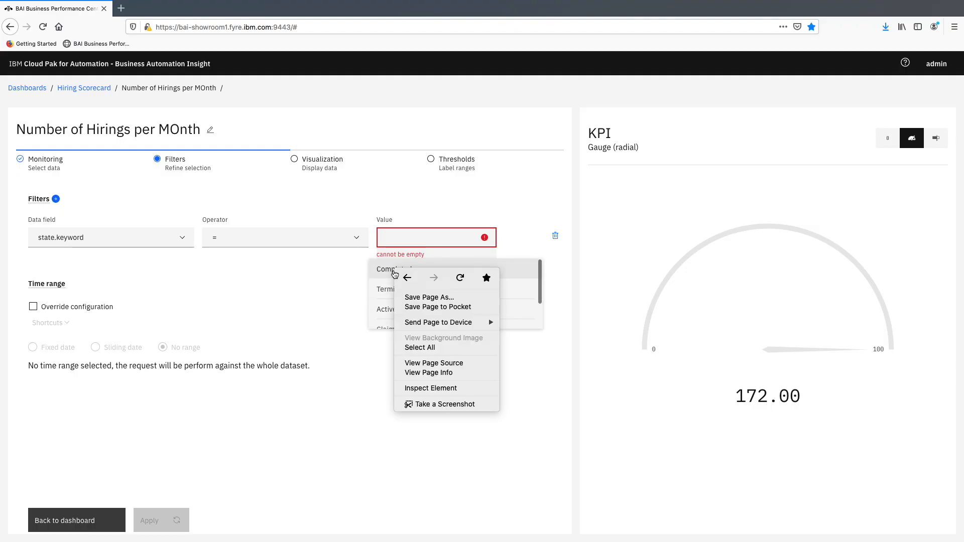
pyautogui.click(391, 273)
pyautogui.click(391, 274)
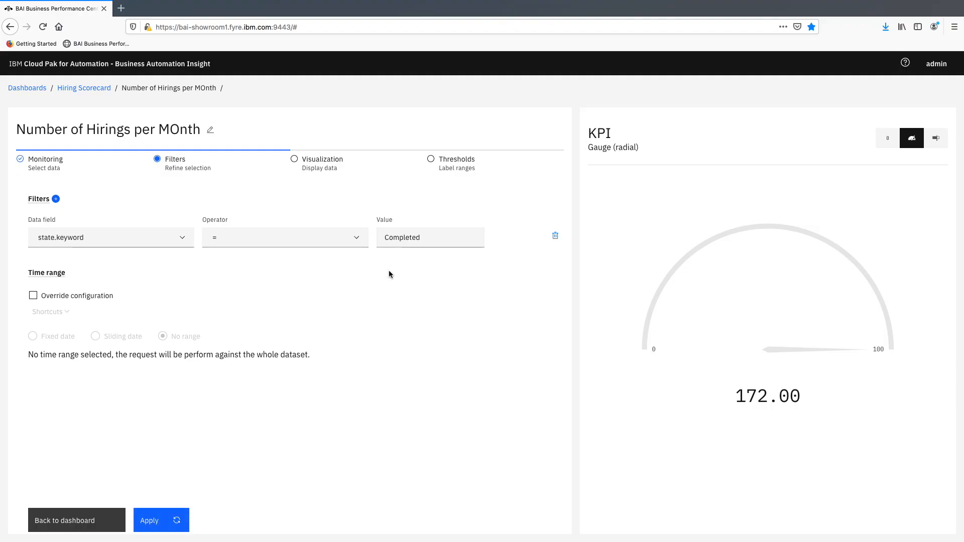
pyautogui.click(158, 523)
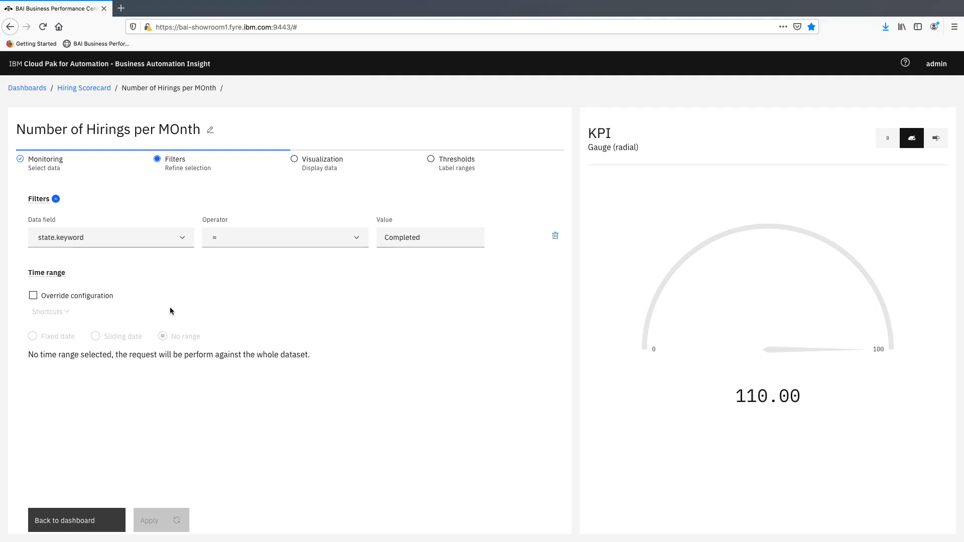
# - Set the gauge's maximum to 300 in the KPI's visualization settings and apply it
pyautogui.click(333, 161)
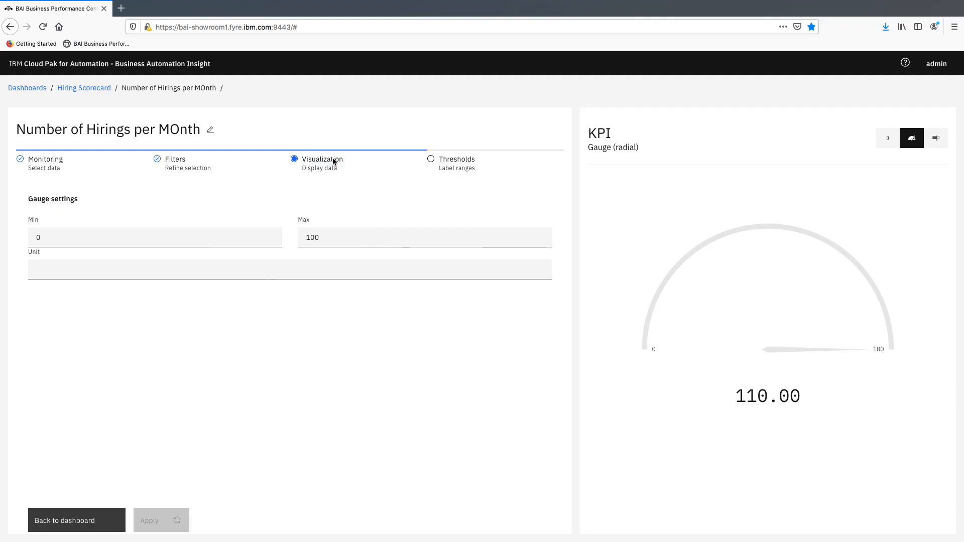
pyautogui.moveTo(327, 238); pyautogui.dragTo(300, 242)
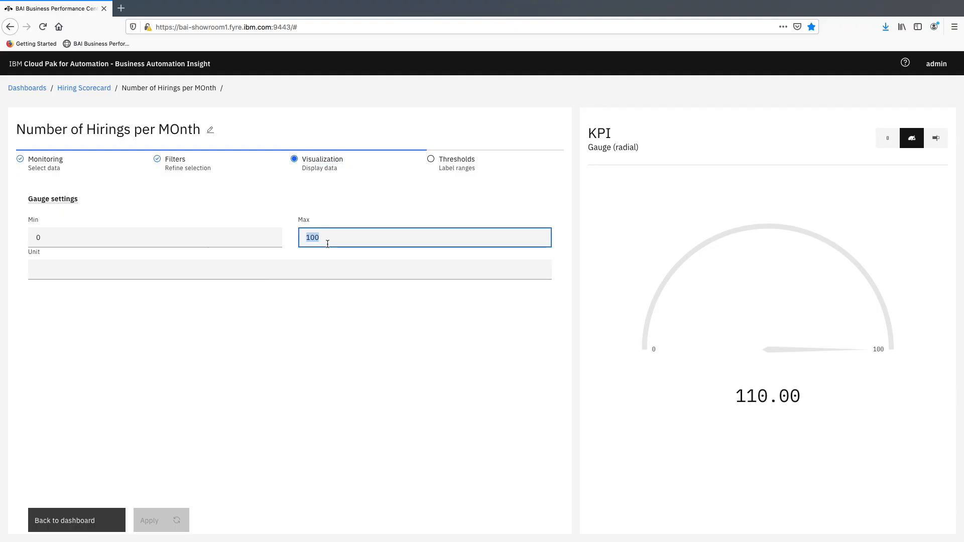
pyautogui.write('3')
pyautogui.click(157, 517)
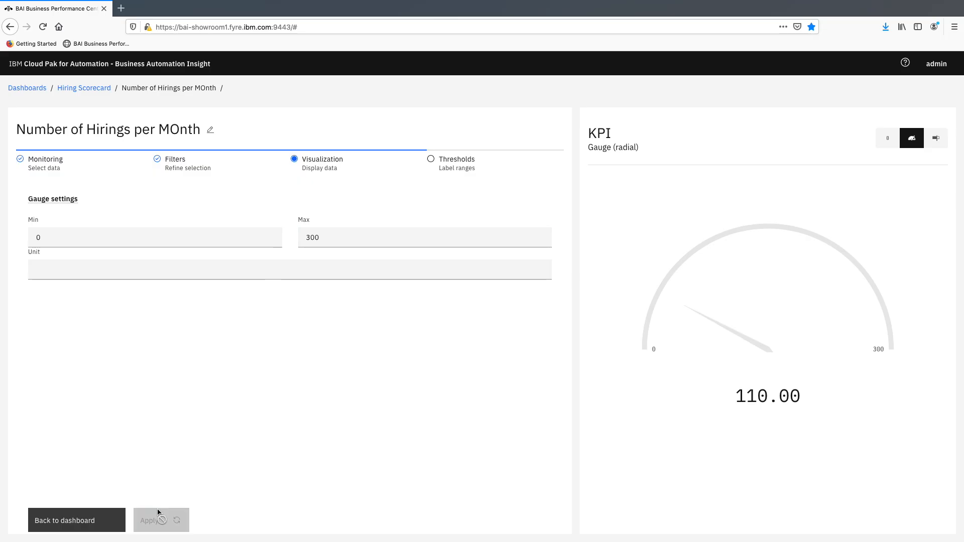
# - Add a threshold with value 100 to the KPI, naming the range below it OK and the range above it Good
pyautogui.click(444, 162)
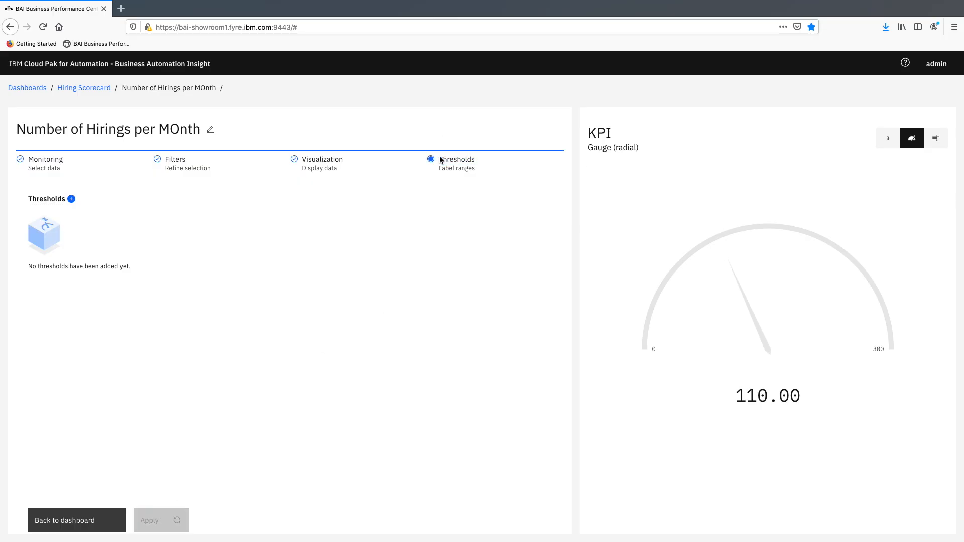
pyautogui.click(71, 200)
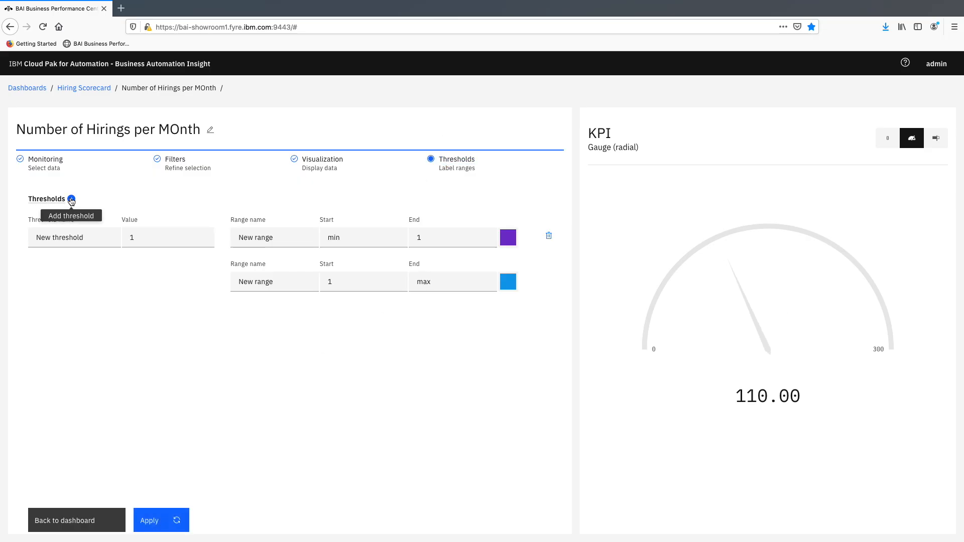
pyautogui.click(153, 242)
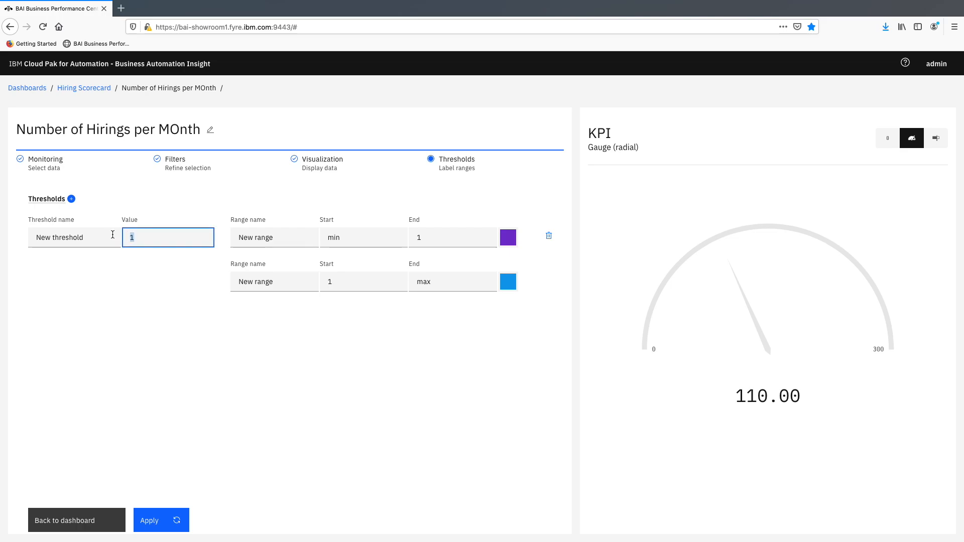
pyautogui.write('00')
pyautogui.moveTo(274, 238); pyautogui.dragTo(208, 227)
pyautogui.write('OK')
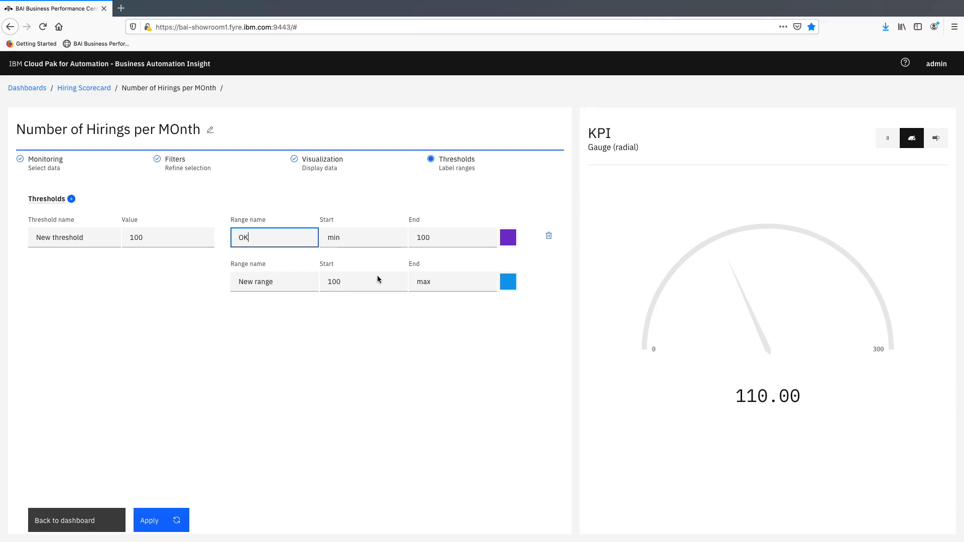
pyautogui.moveTo(302, 279); pyautogui.dragTo(213, 279)
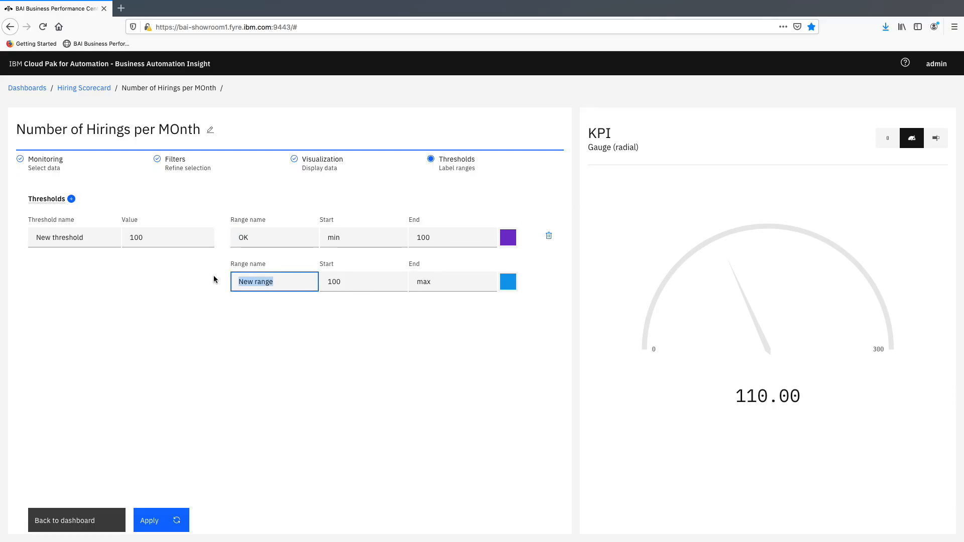
pyautogui.write('Good')
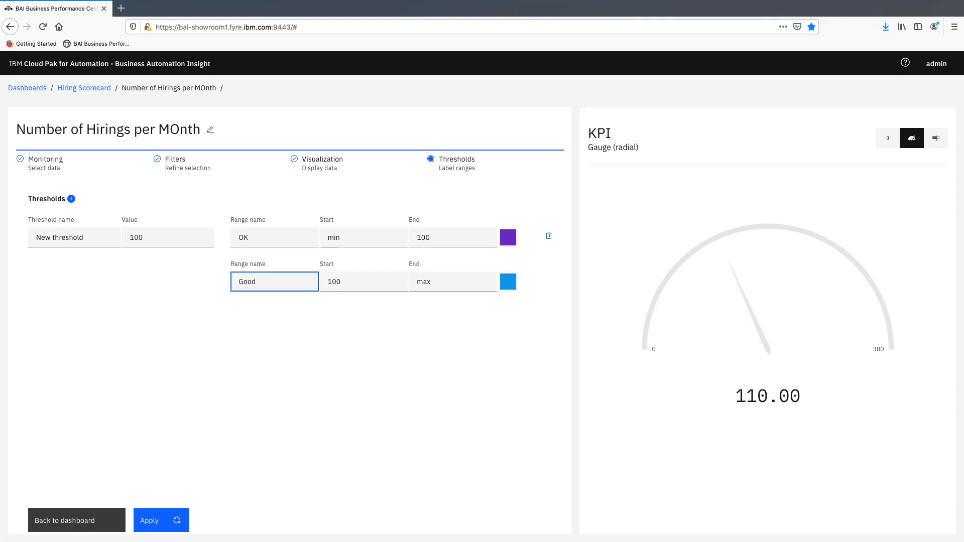
# - Add a second threshold with value 200, name the range above it Great, and apply the thresholds to the gauge
pyautogui.click(71, 198)
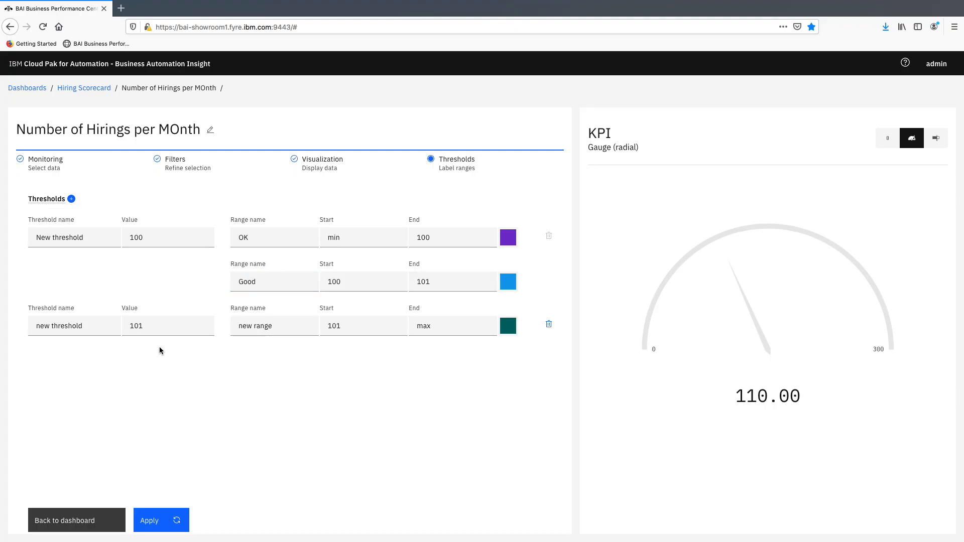
pyautogui.moveTo(151, 326); pyautogui.dragTo(120, 319)
pyautogui.write('200')
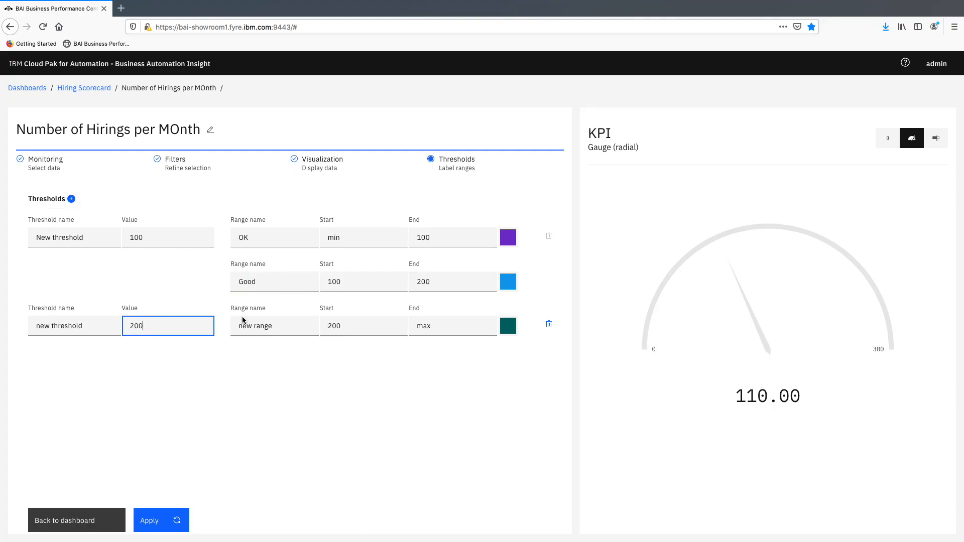
pyautogui.click(242, 320)
pyautogui.moveTo(274, 326); pyautogui.dragTo(208, 318)
pyautogui.write('Great')
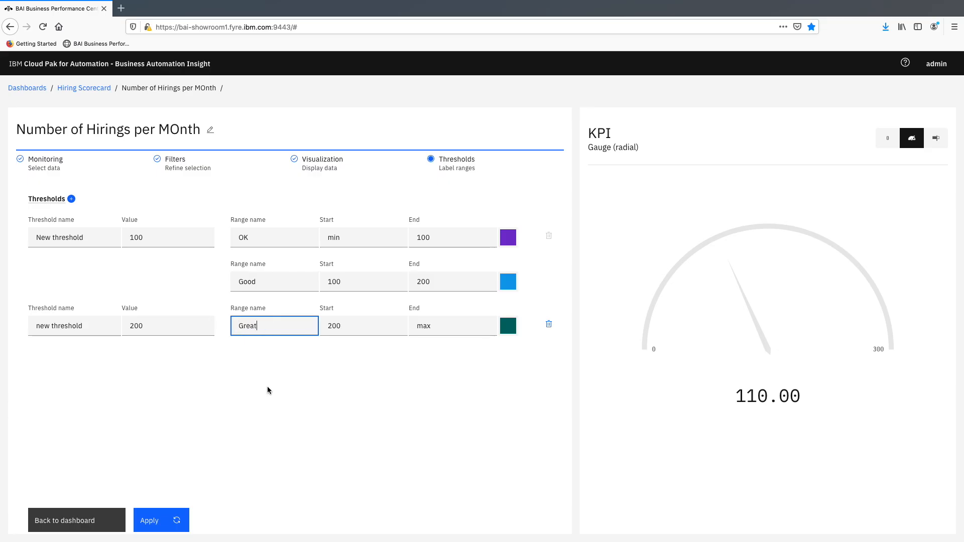
pyautogui.click(303, 378)
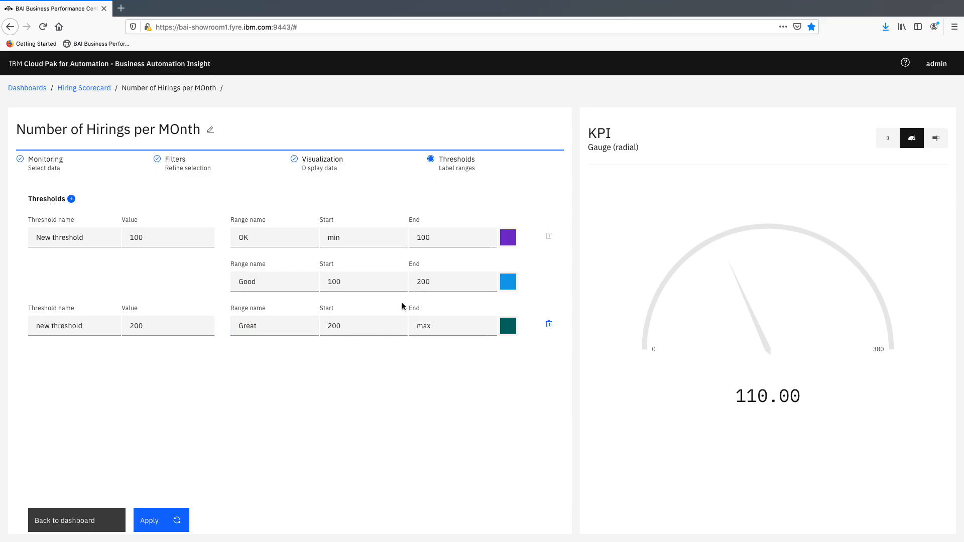
pyautogui.click(151, 520)
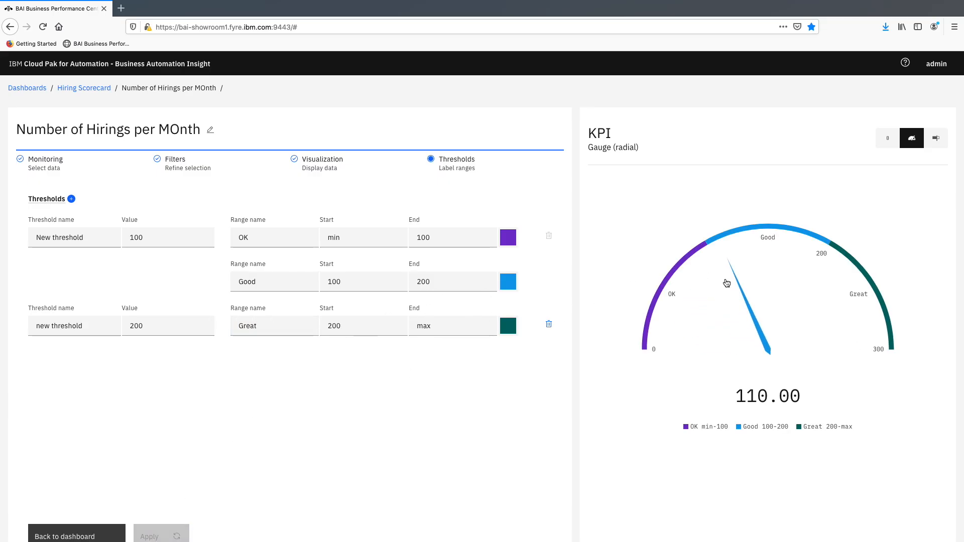
# - Recolor the OK range dark magenta and the Good range mustard yellow, and apply the colors to the gauge
pyautogui.click(508, 238)
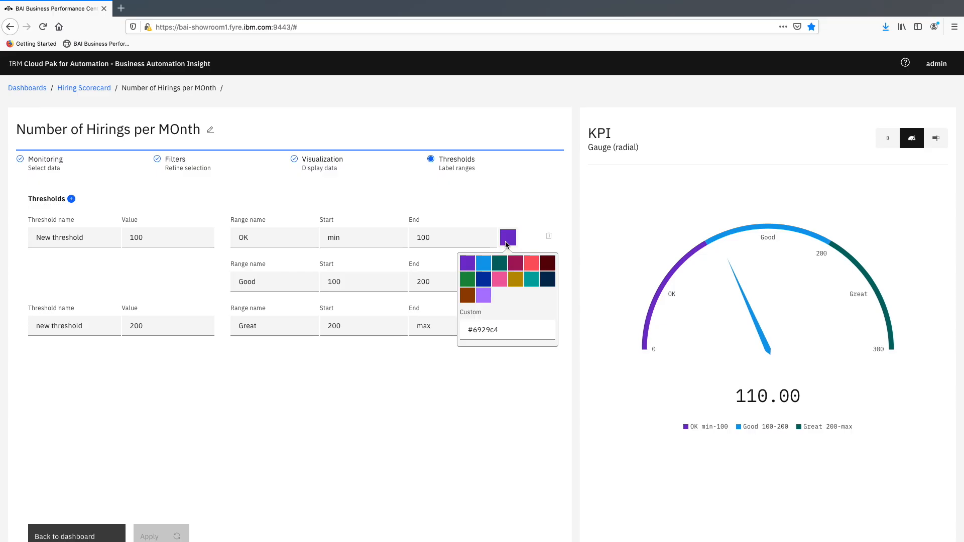
pyautogui.click(516, 265)
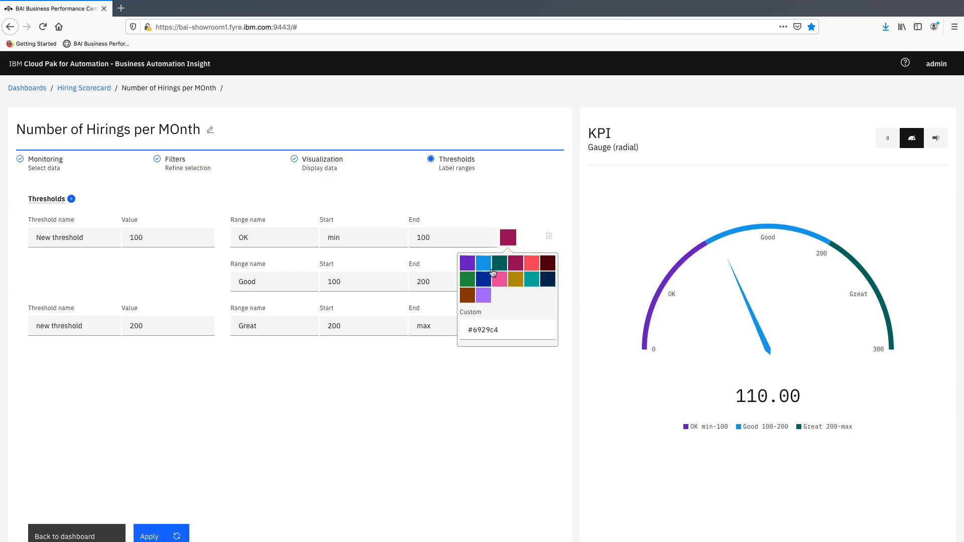
pyautogui.click(508, 237)
pyautogui.click(508, 282)
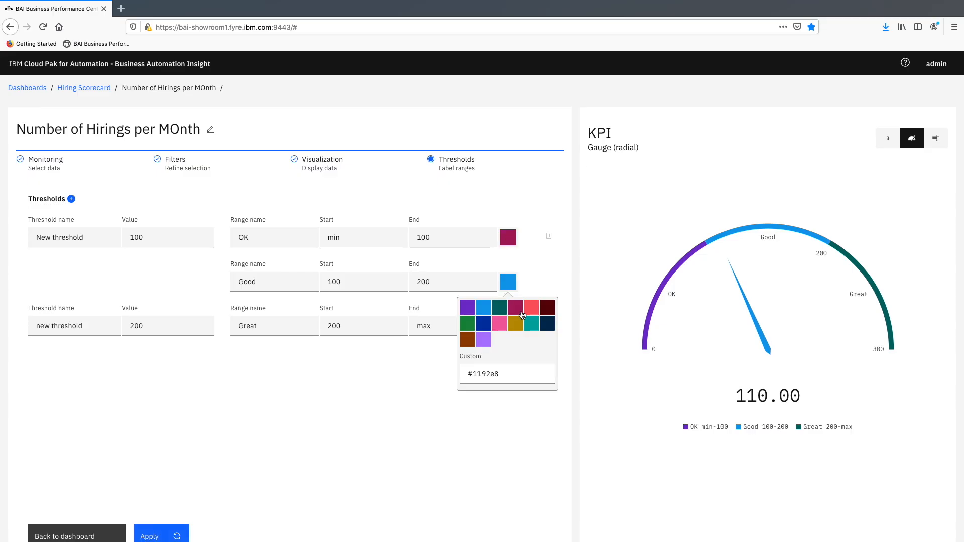
pyautogui.click(516, 323)
pyautogui.click(503, 284)
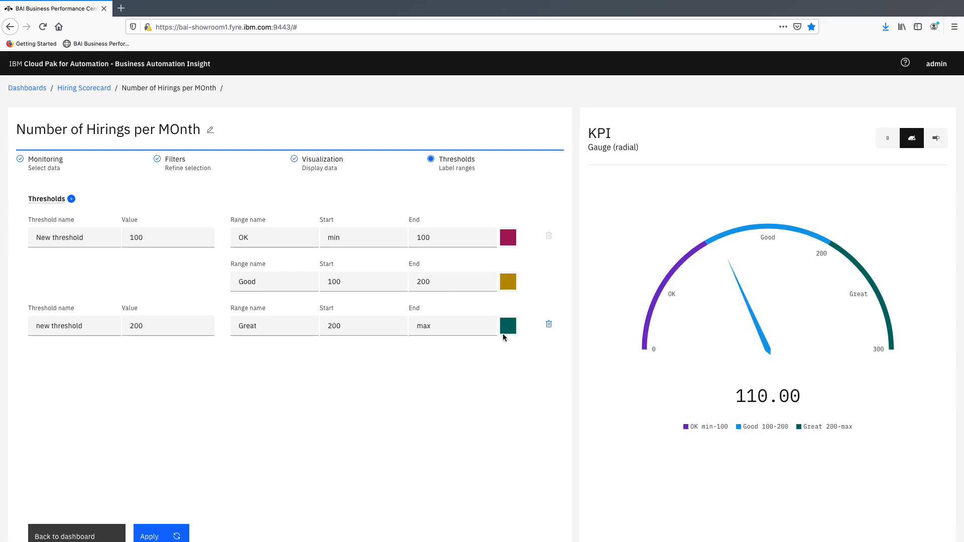
pyautogui.click(153, 535)
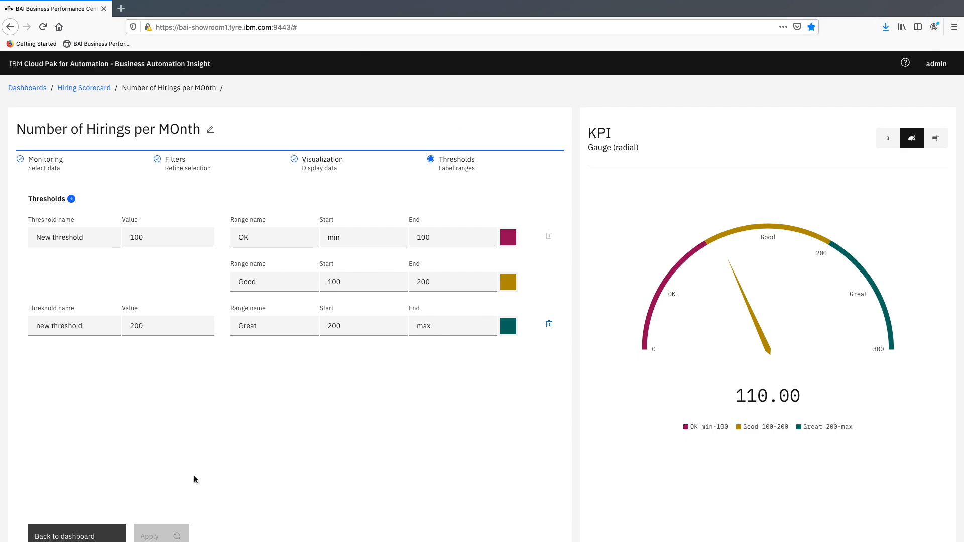
# - Return to the Hiring Scorecard dashboard and review the new hirings gauge alongside the other charts
pyautogui.click(105, 532)
pyautogui.scroll(-3, 653, 436)
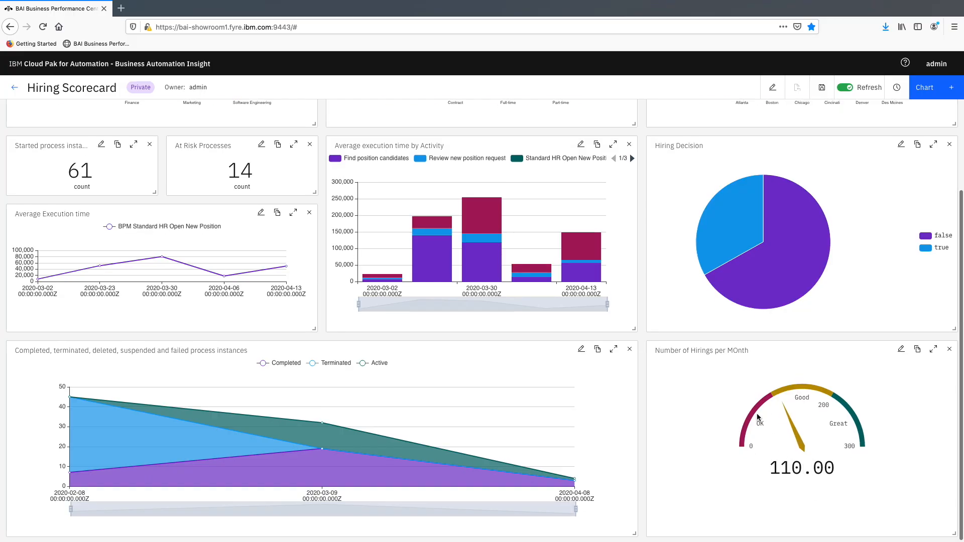
pyautogui.scroll(1, 757, 414)
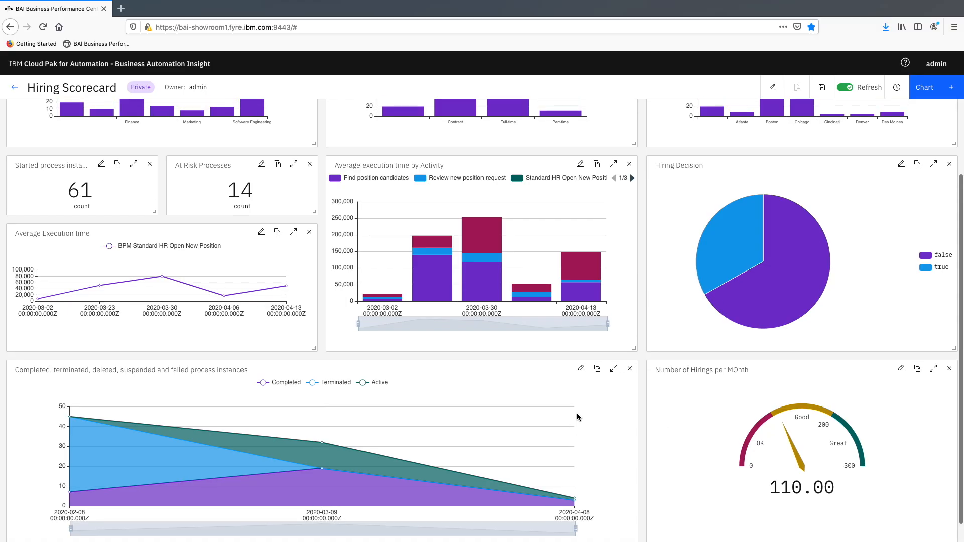
pyautogui.scroll(1, 581, 412)
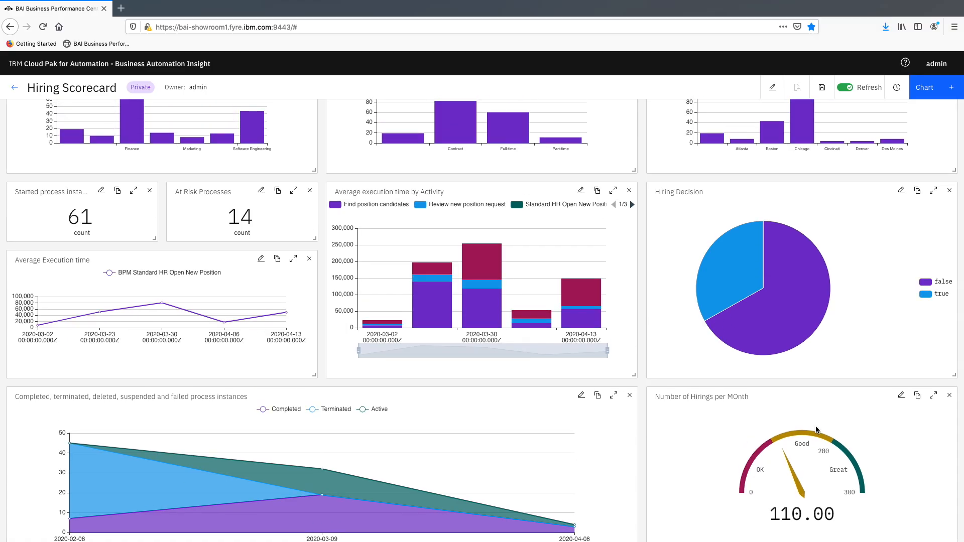
pyautogui.scroll(1, 815, 429)
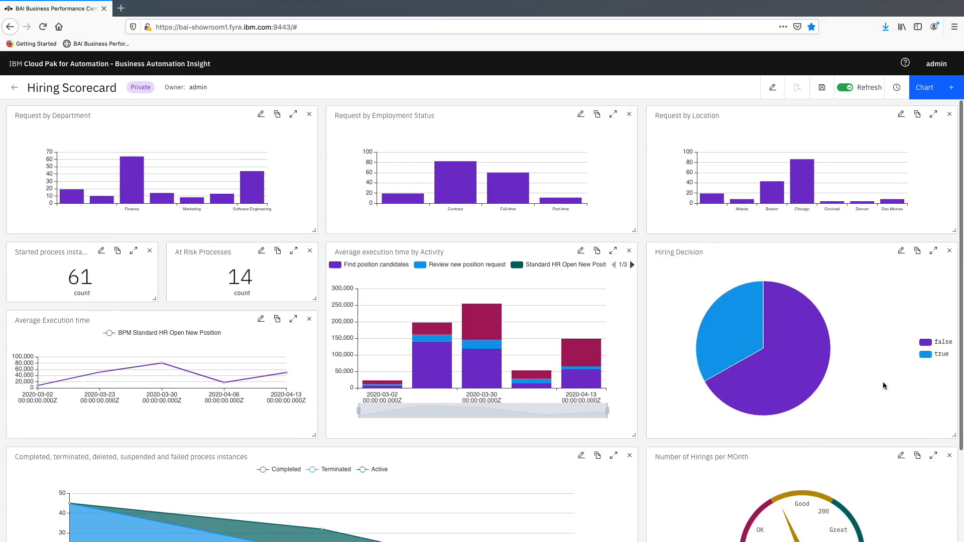
pyautogui.scroll(-2, 669, 402)
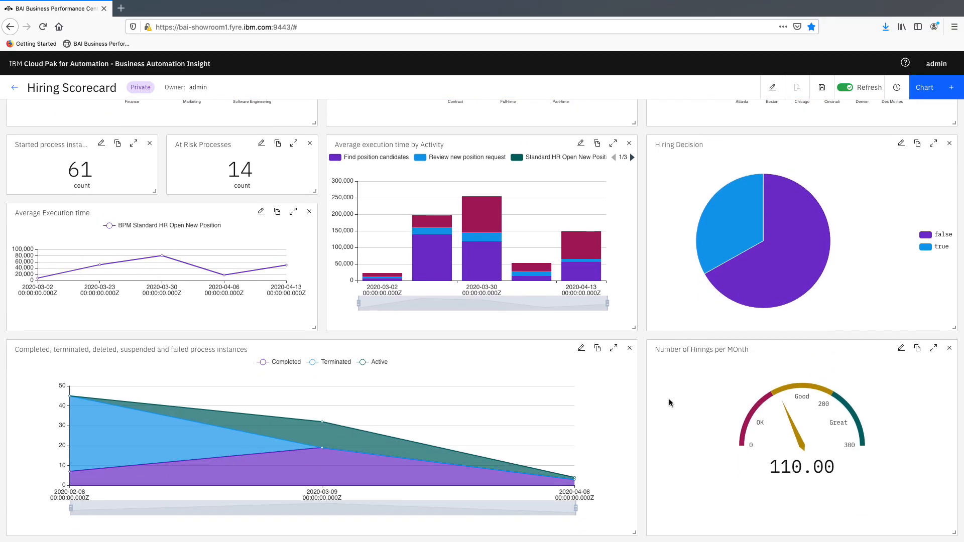